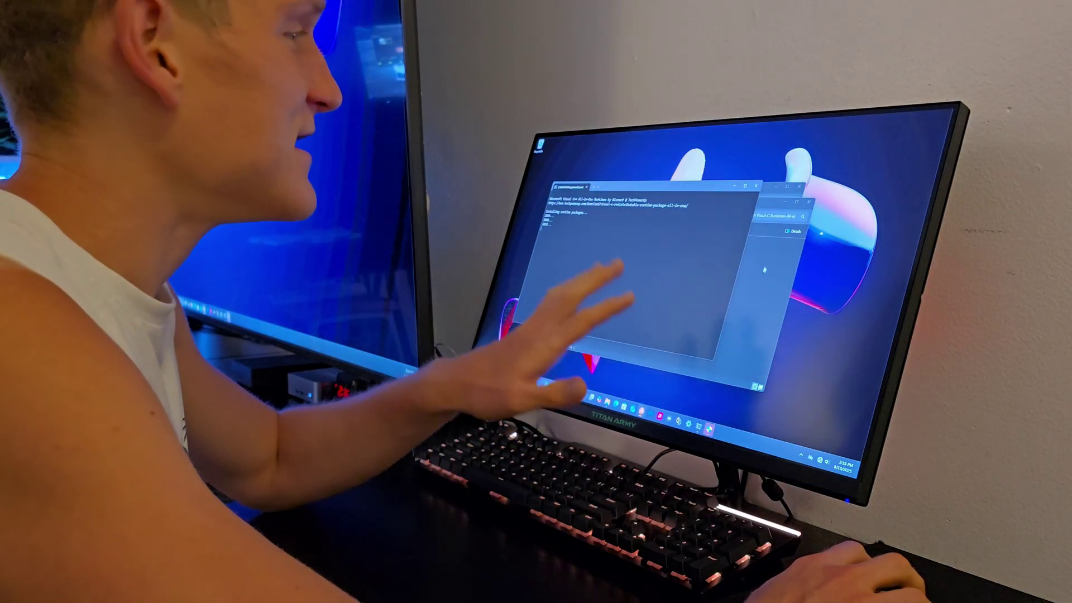
- Approve the User Account Control prompts for the installer and vcredist_x64.exe
left_click(763, 285)
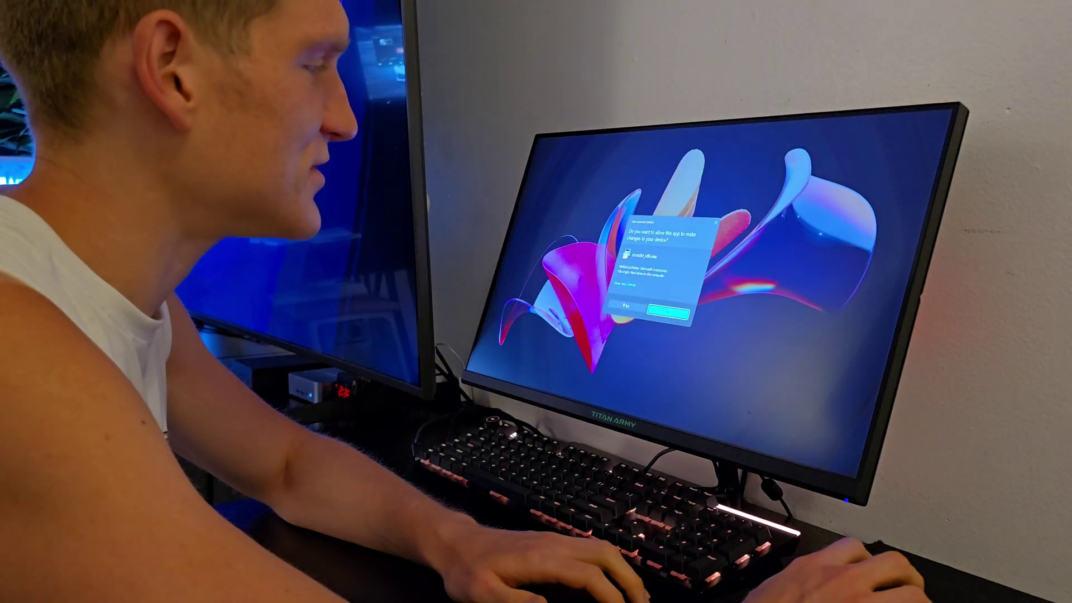
left_click(666, 313)
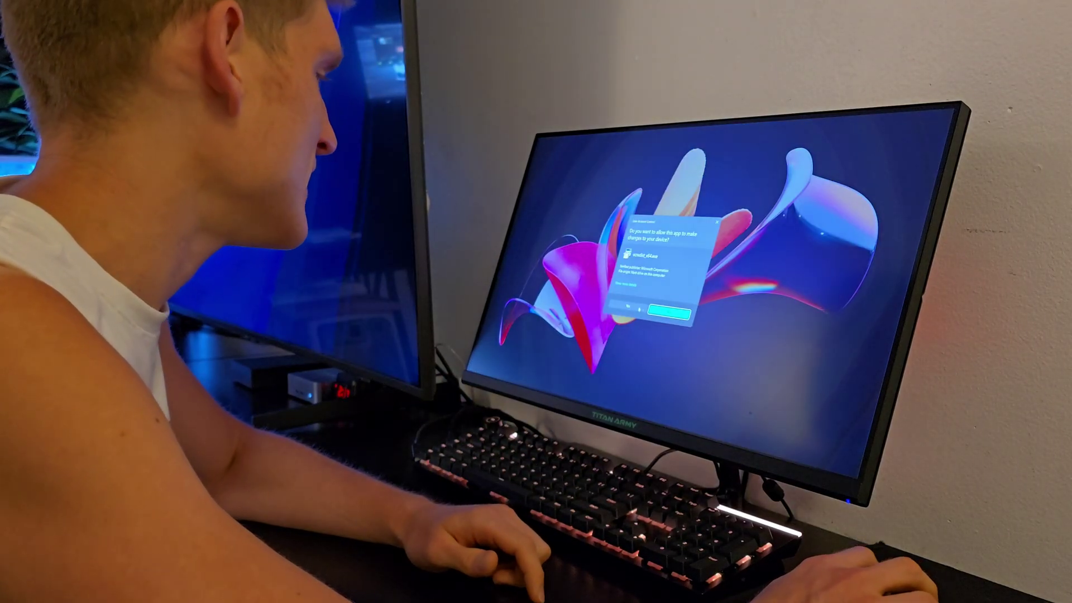
left_click(650, 312)
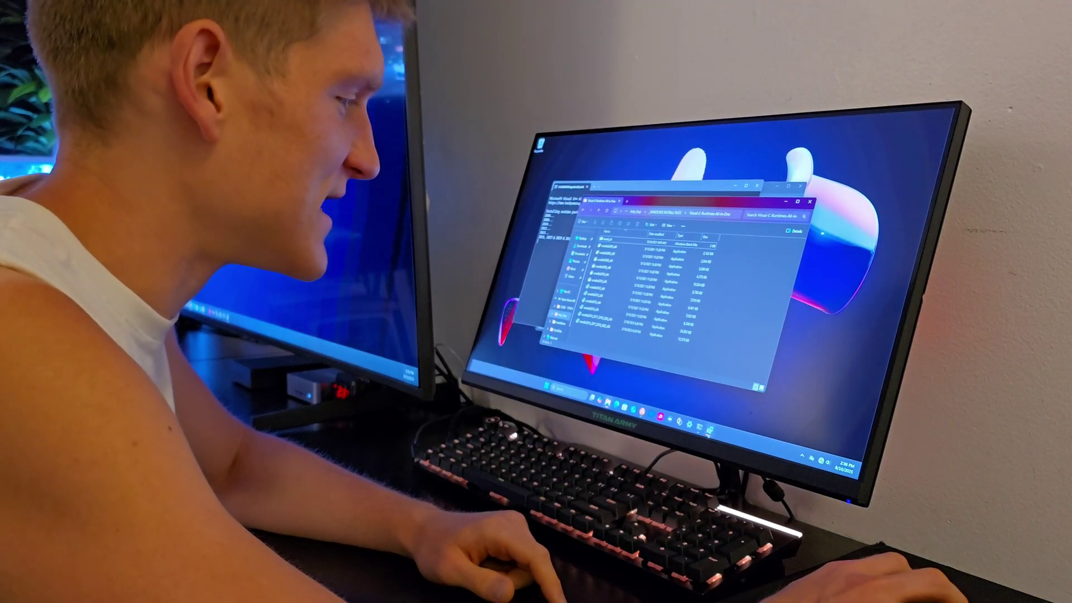
- Move the Explorer window up and right, then return to the Super Game HDD (D:) root
left_click_drag(699, 206, 709, 197)
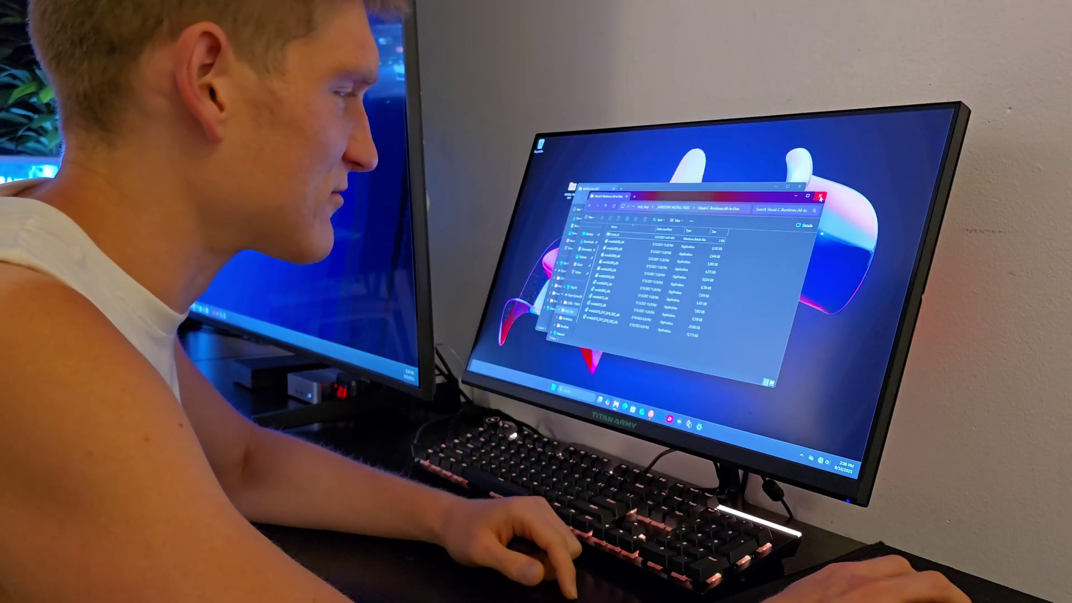
key("alt+Up")
key("Up")
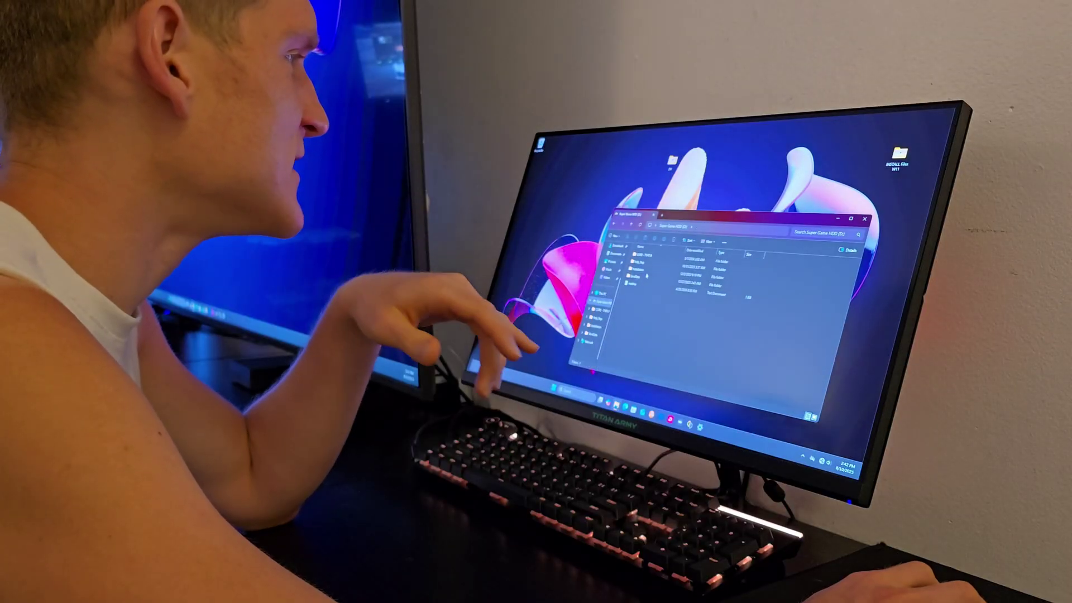
- Open the Installation folder on Super Game HDD (D:) to reach CORE
double_click(645, 277)
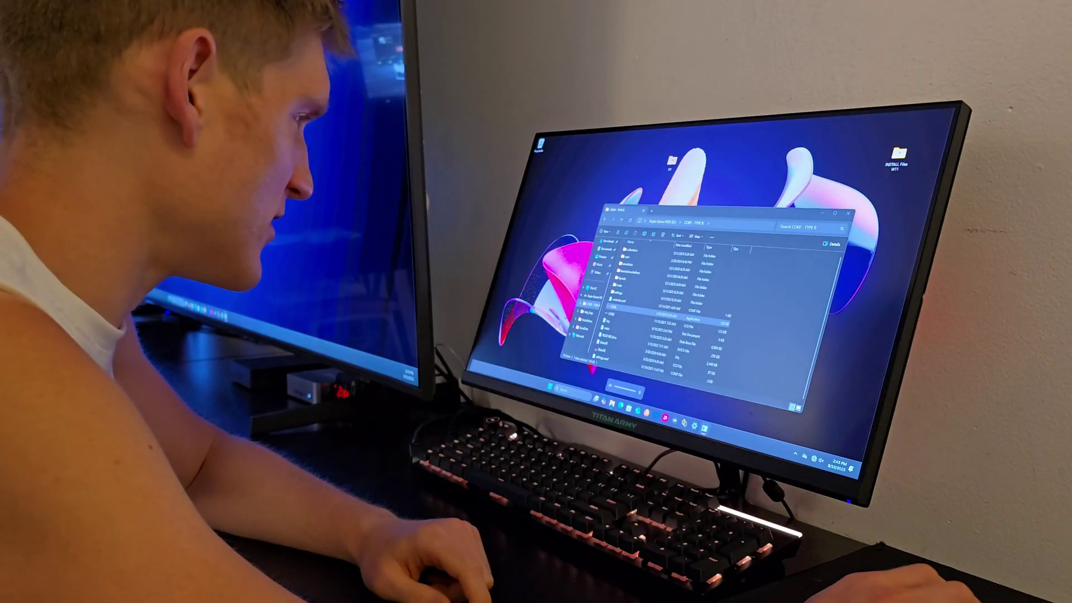
- Launch CORE and browse the main menu wheel from Tekno Parrot to RetroBat, then back to HyperSpin Attraction
key("Return")
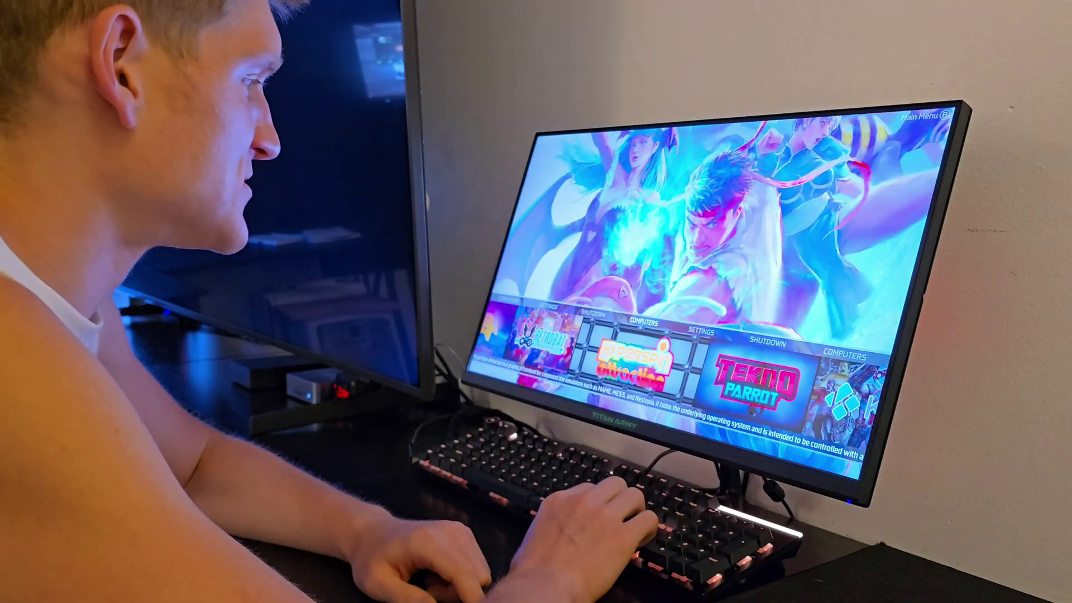
key("Right")
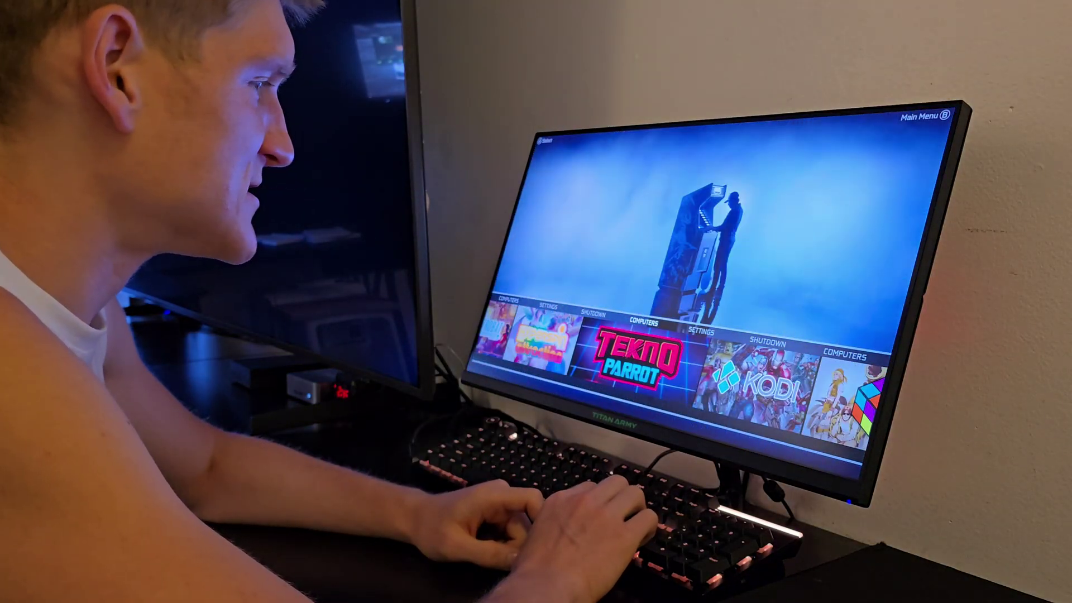
key("Right")
key("Right")
key("Right")
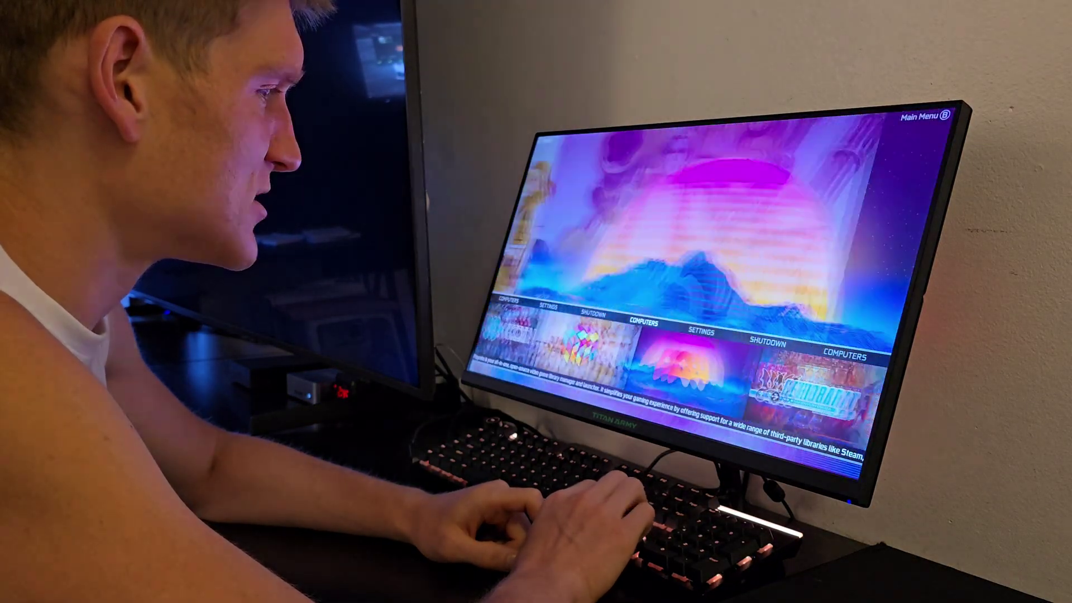
key("Right")
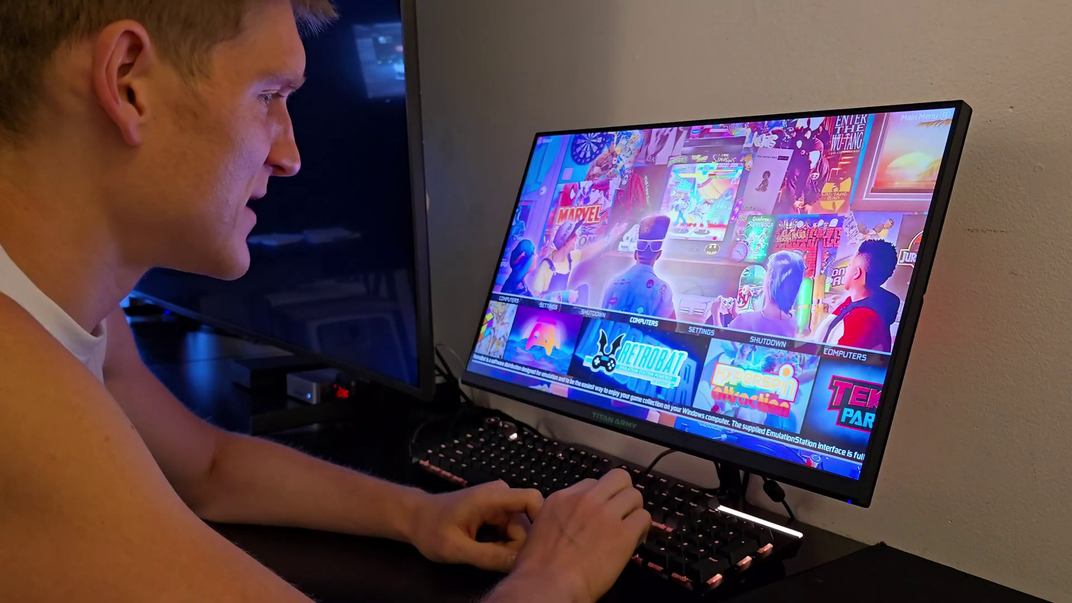
key("Right")
key("Left")
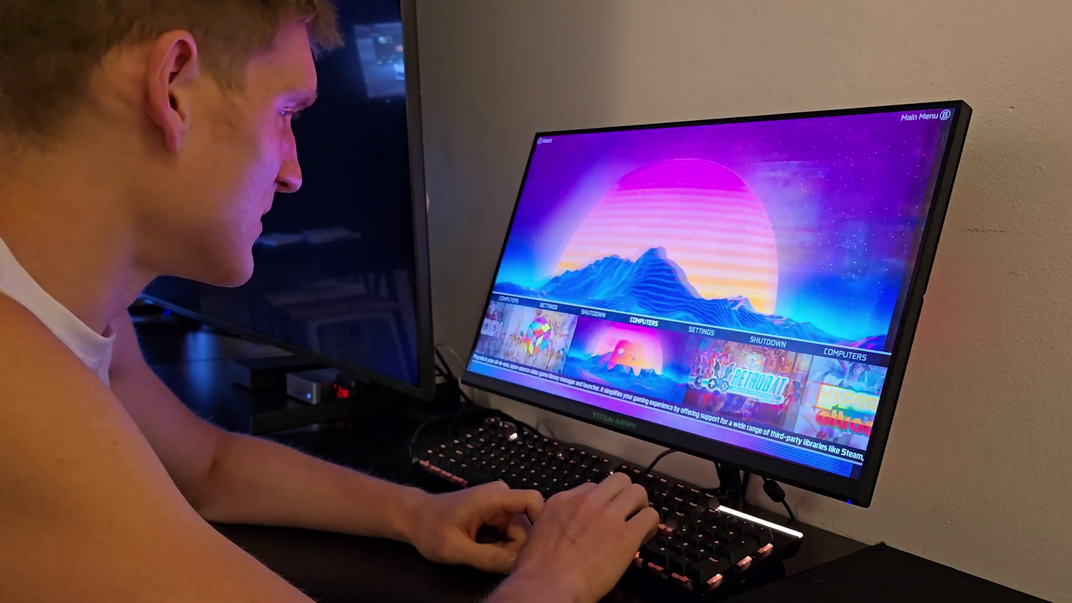
key("Left")
key("Left")
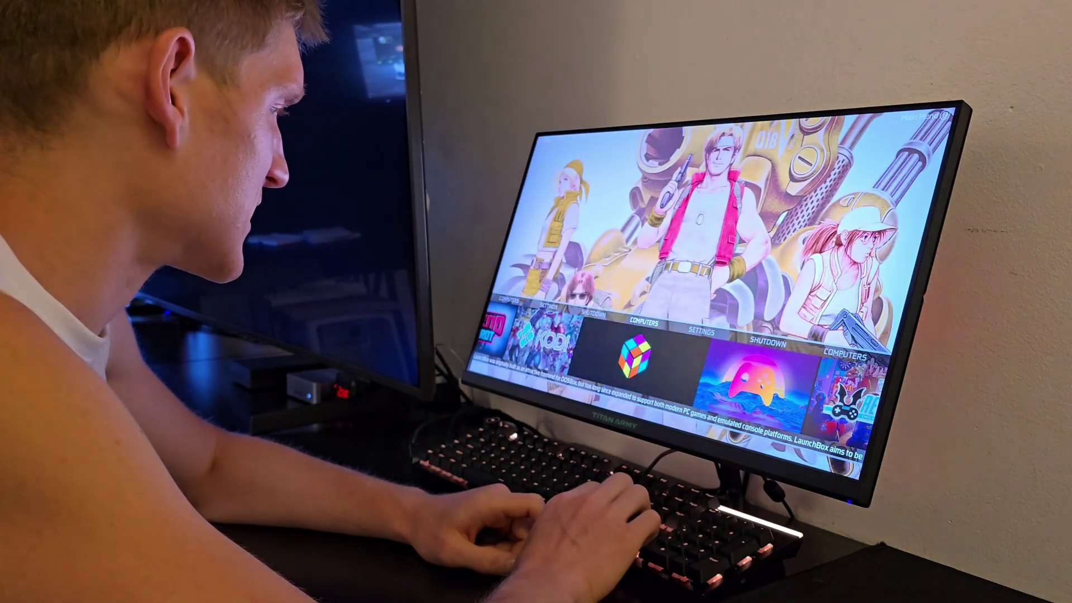
key("Left")
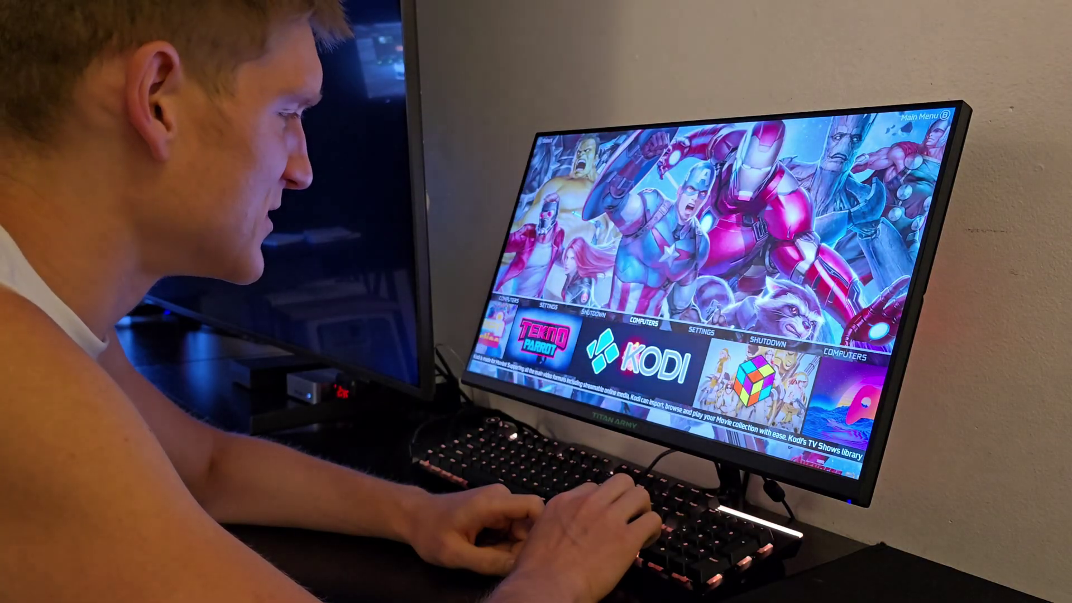
key("Left")
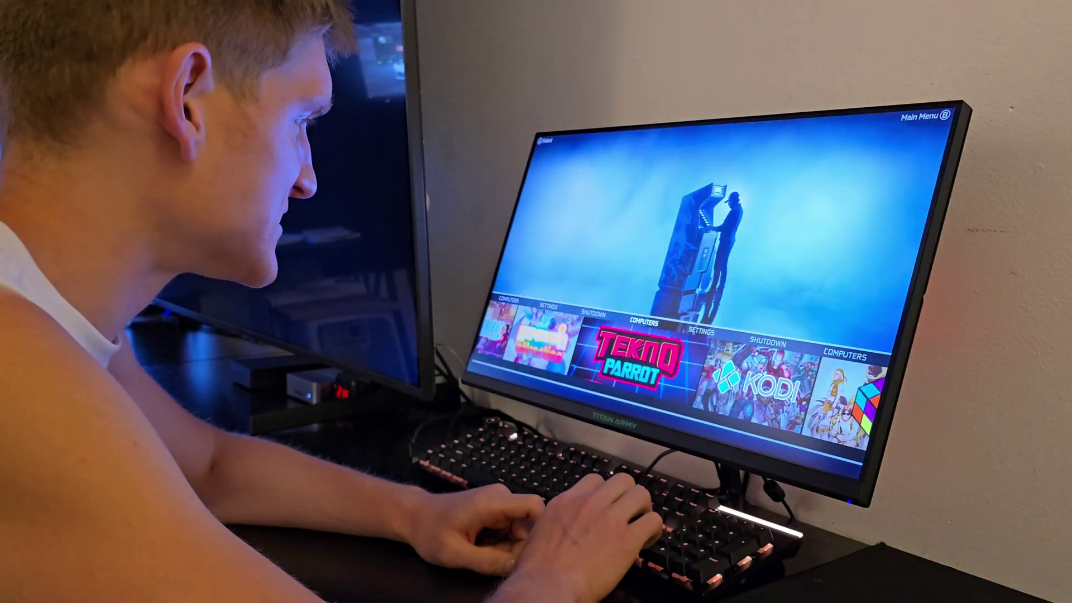
key("Left")
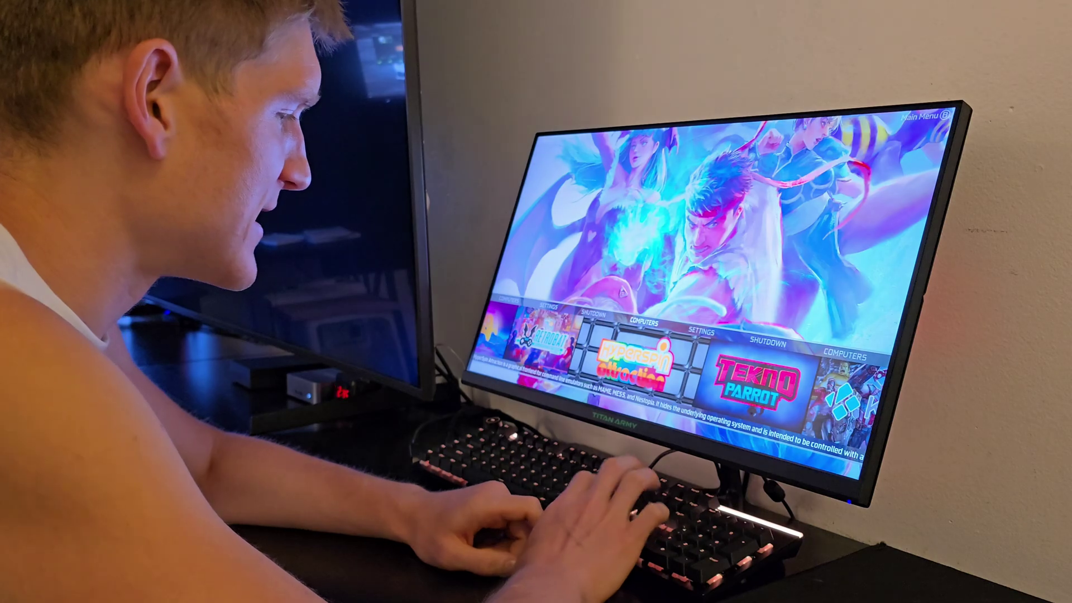
- Launch HyperSpin Attraction and scroll its system wheel down past VS System toward Platformers
key("Return")
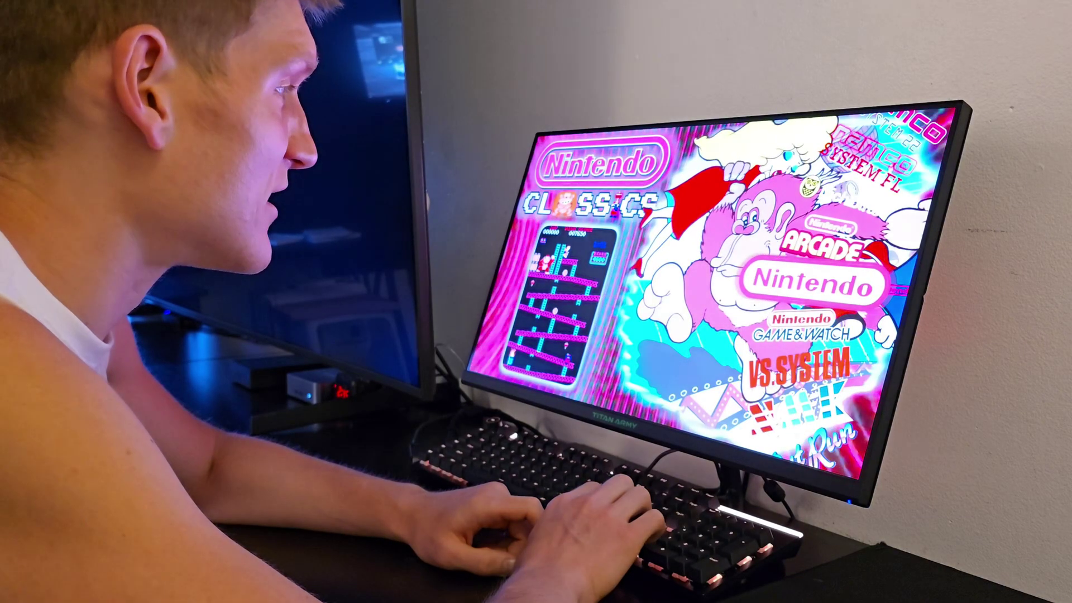
key("Down")
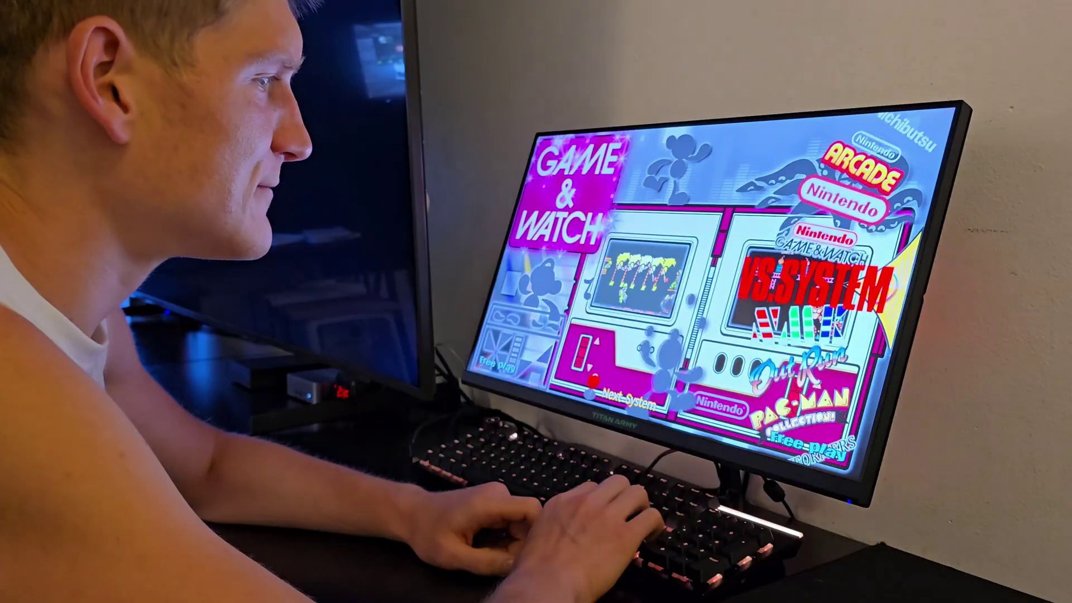
key("Down")
key("Down")
key("Down")
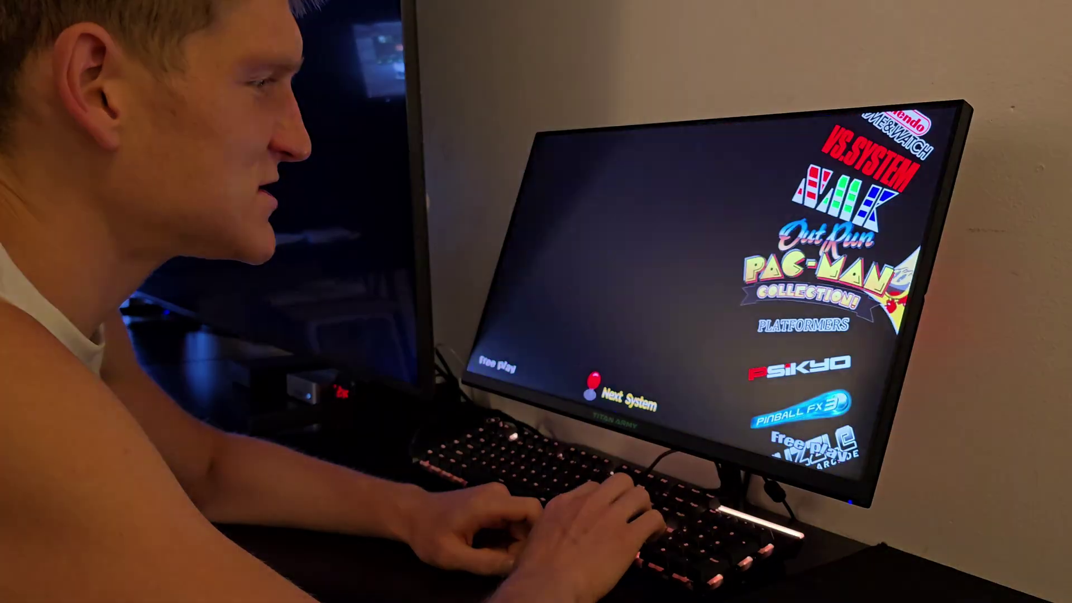
key("Down")
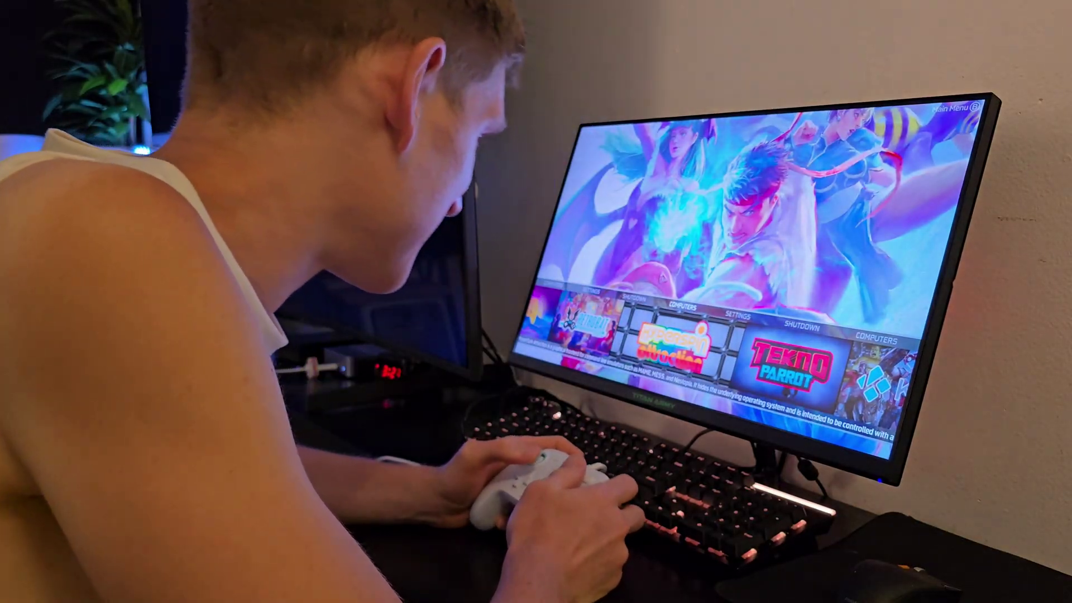
- Advance the main menu wheel one entry to centre the framed arcade logo
key("Left")
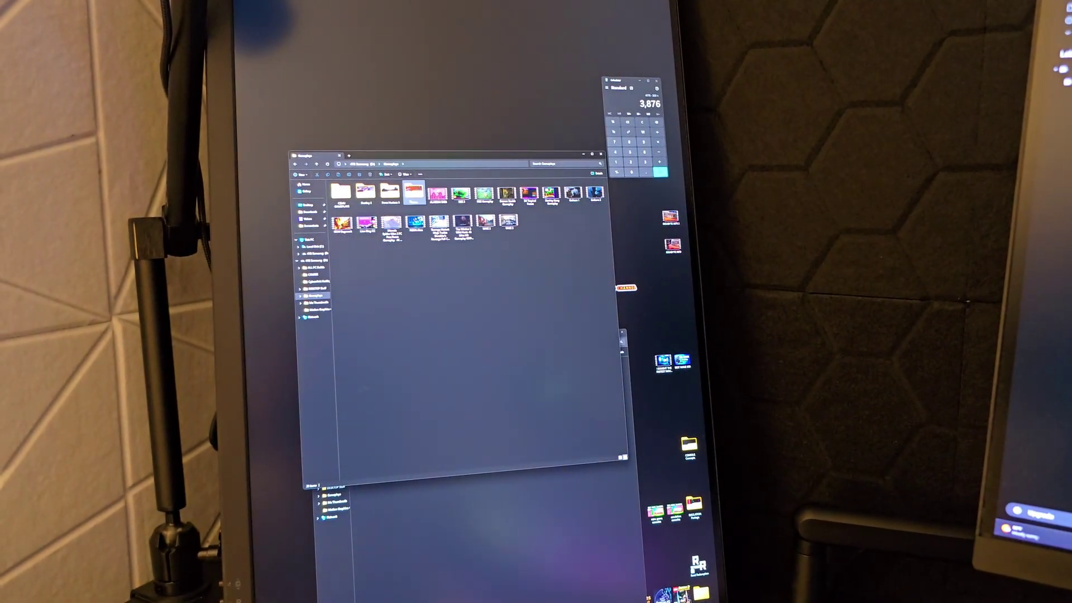
- Open the frontend thumbnails folder and select one of its thumbnails
double_click(396, 191)
left_click(474, 204)
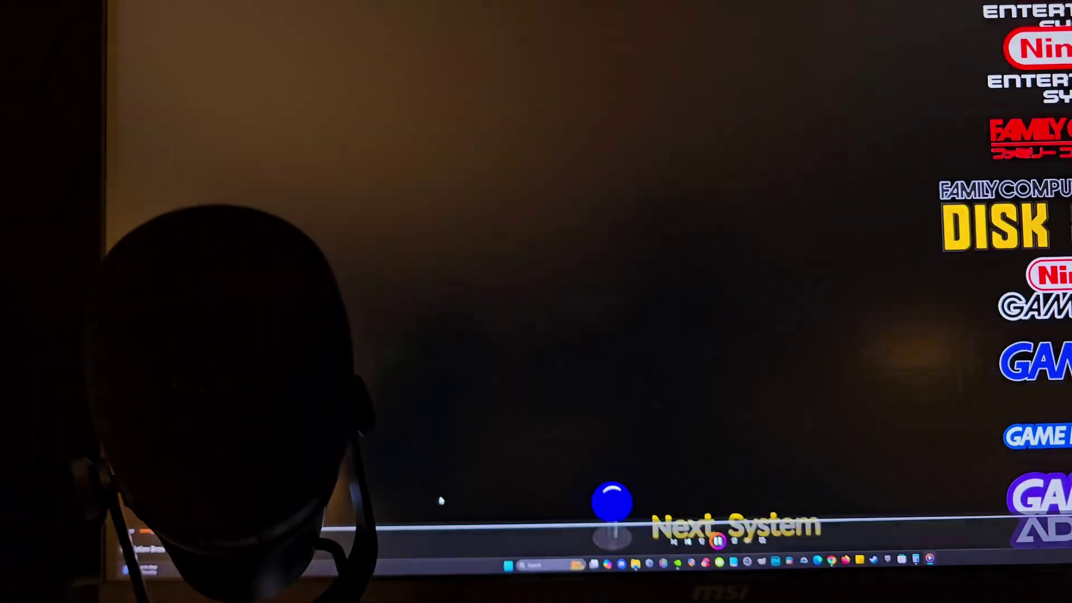
scroll(736, 325, "down", 2)
scroll(735, 325, "down", 2)
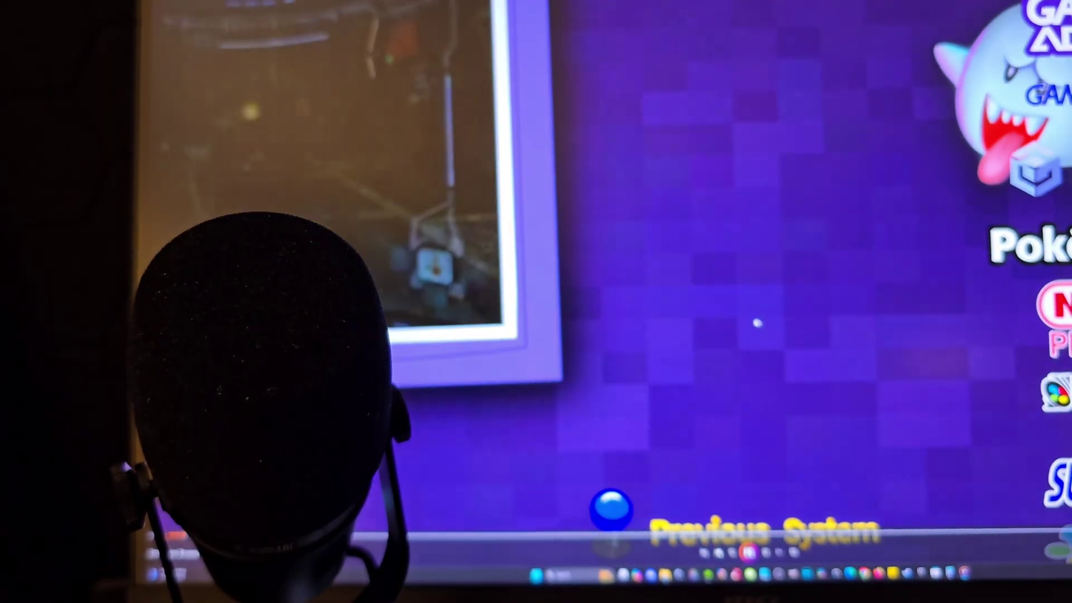
scroll(735, 326, "down", 2)
scroll(735, 325, "down", 2)
scroll(760, 324, "down", 2)
scroll(761, 329, "down", 2)
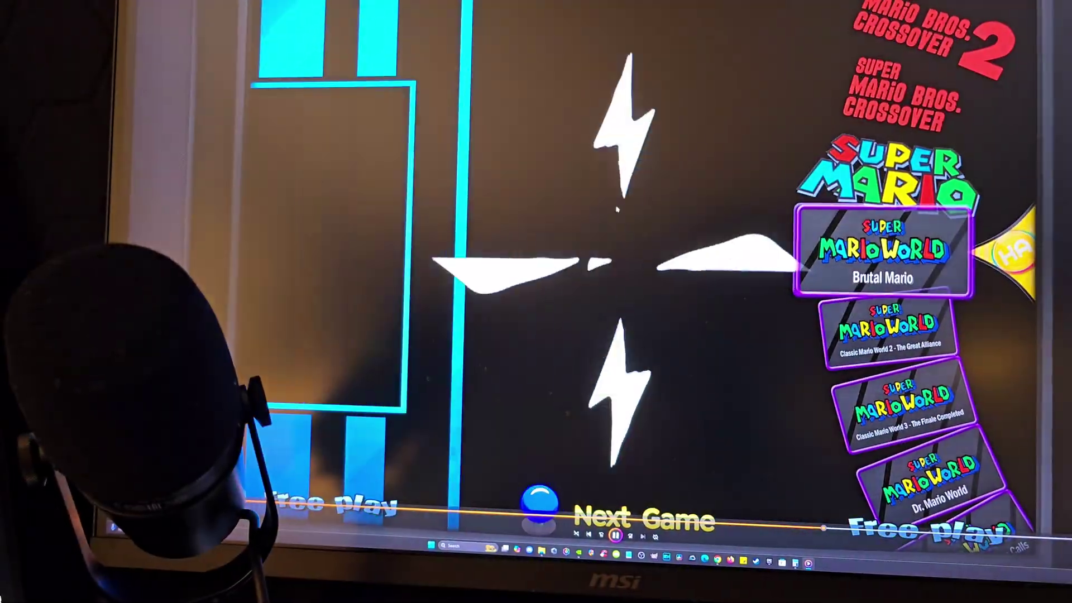
- Step through the Mario hacks past Classic Mario World 2 and Extra Mario Bros. to Mario & Luigi DOS Remake
key("Right")
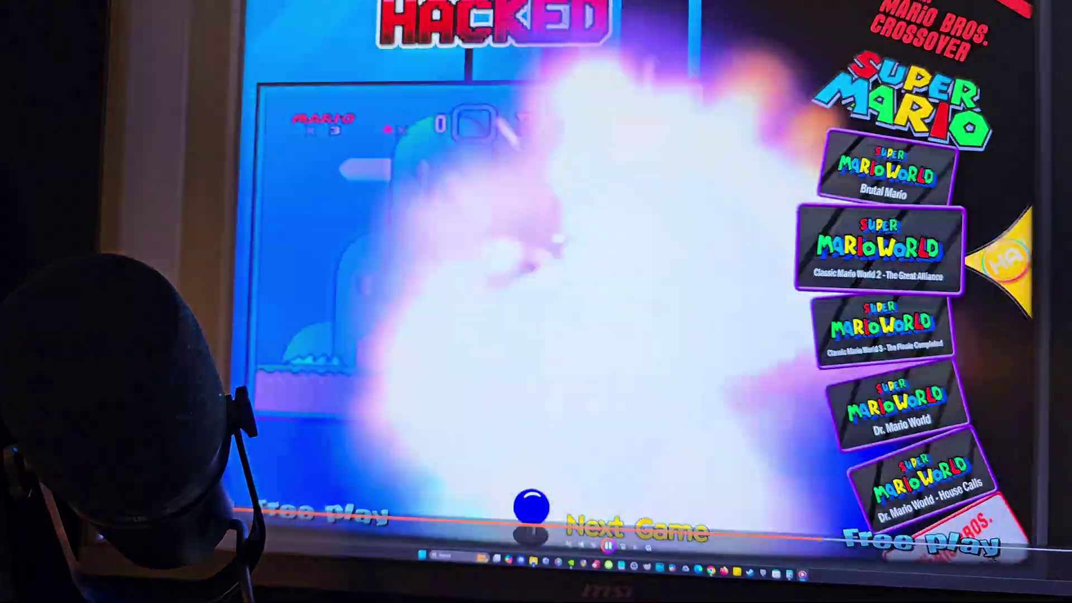
key("Right")
key("alt+Return")
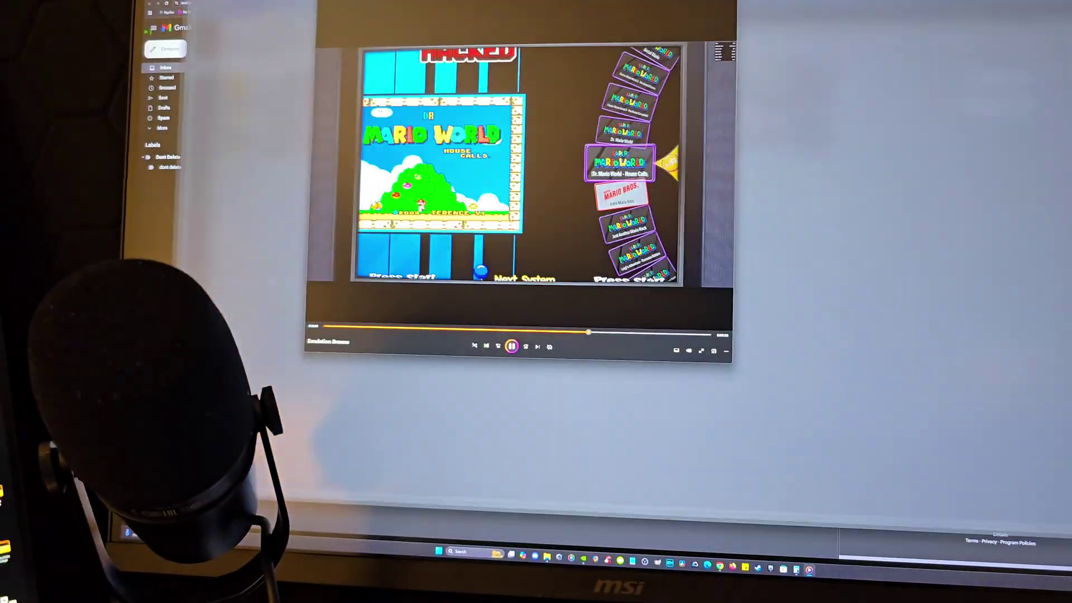
key("alt+Return")
key("Right")
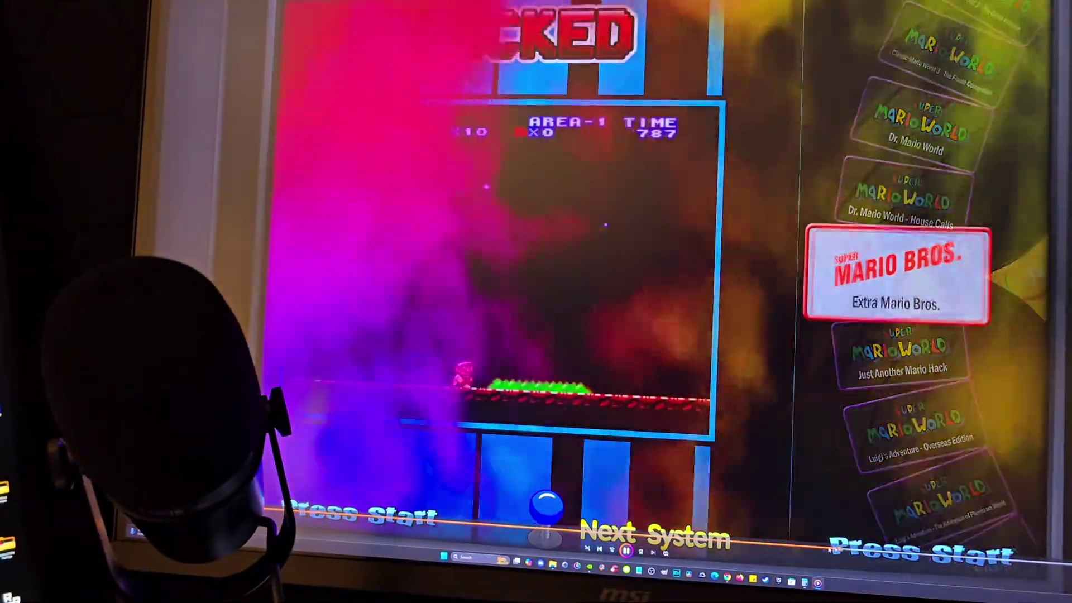
key("Right")
key("Right")
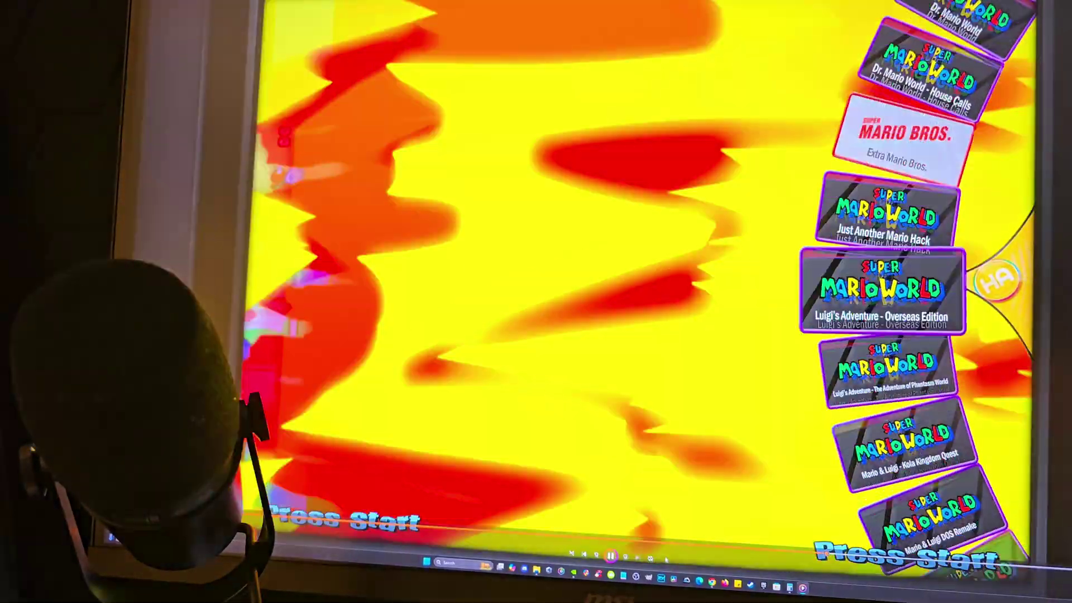
key("Right")
key("Right")
key("Right")
key("Right")
key("Right")
key("Right")
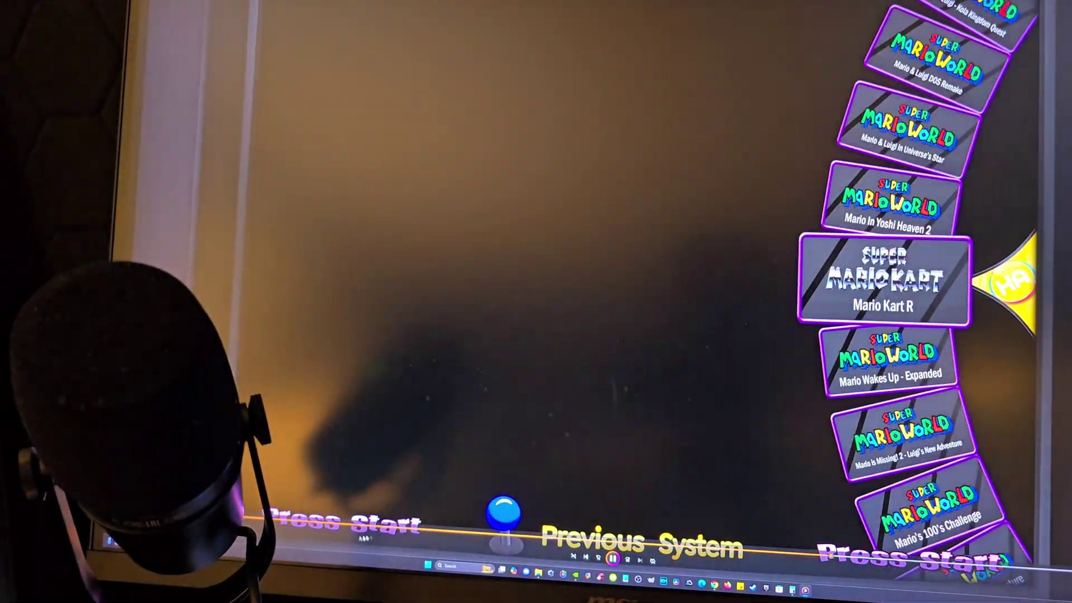
key("Right")
key("Right")
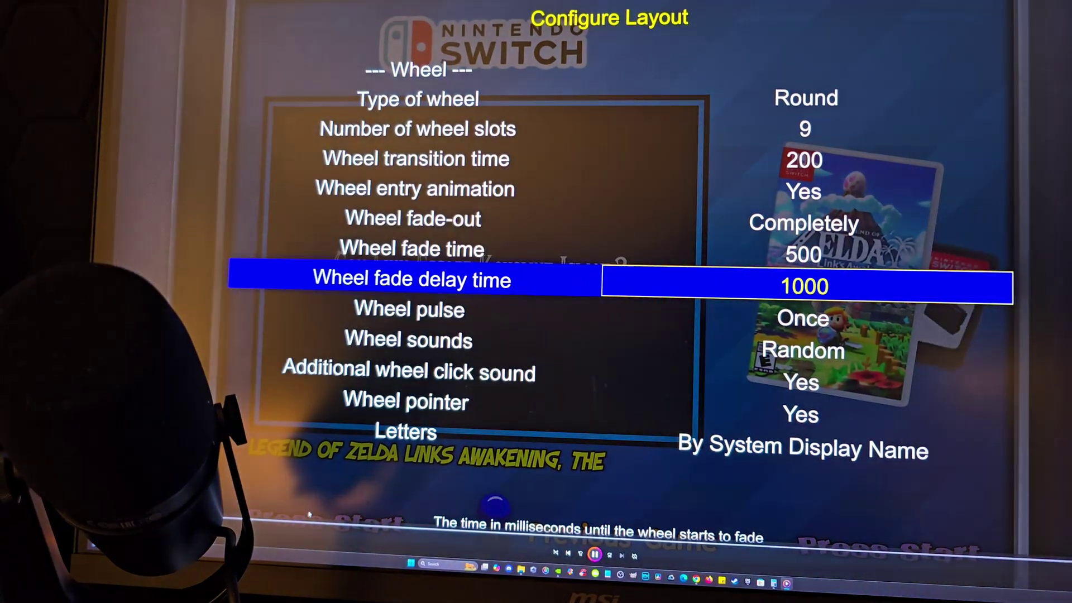
- Lower Wheel fade delay time to 1000, then raise it to 1250
key("Left")
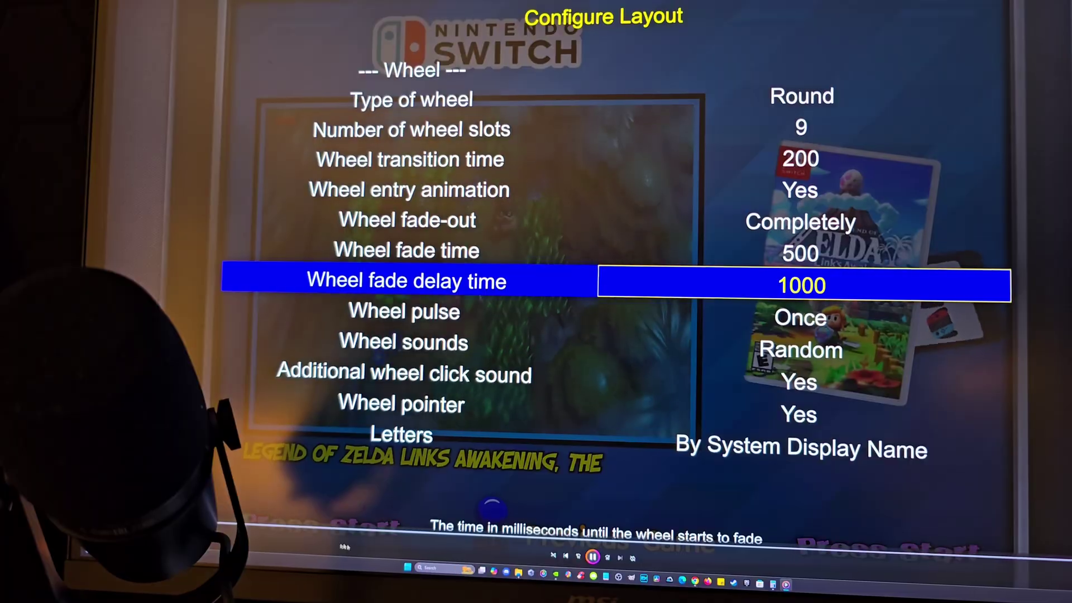
key("Right")
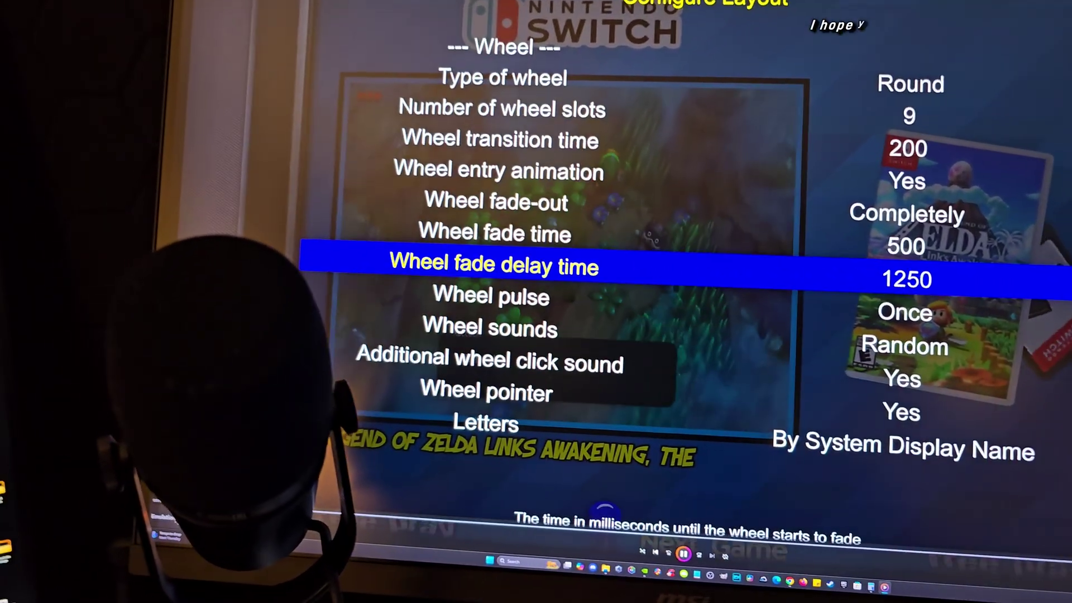